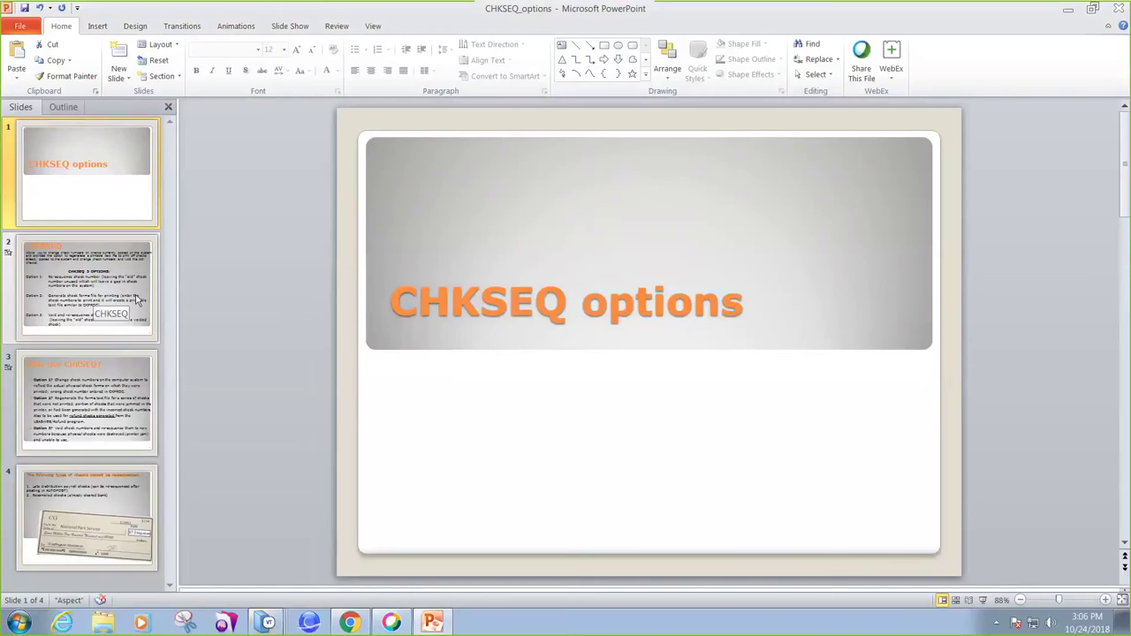
# Show the slide describing CHKSEQ and its three check-number options.
pyautogui.click(137, 300)
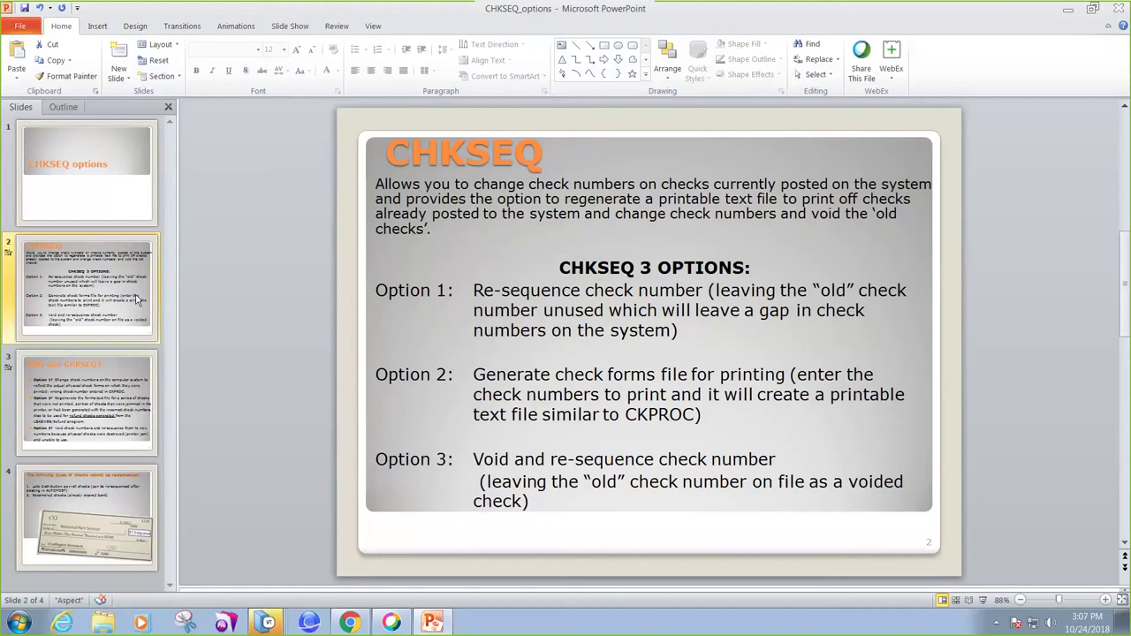
pyautogui.click(99, 396)
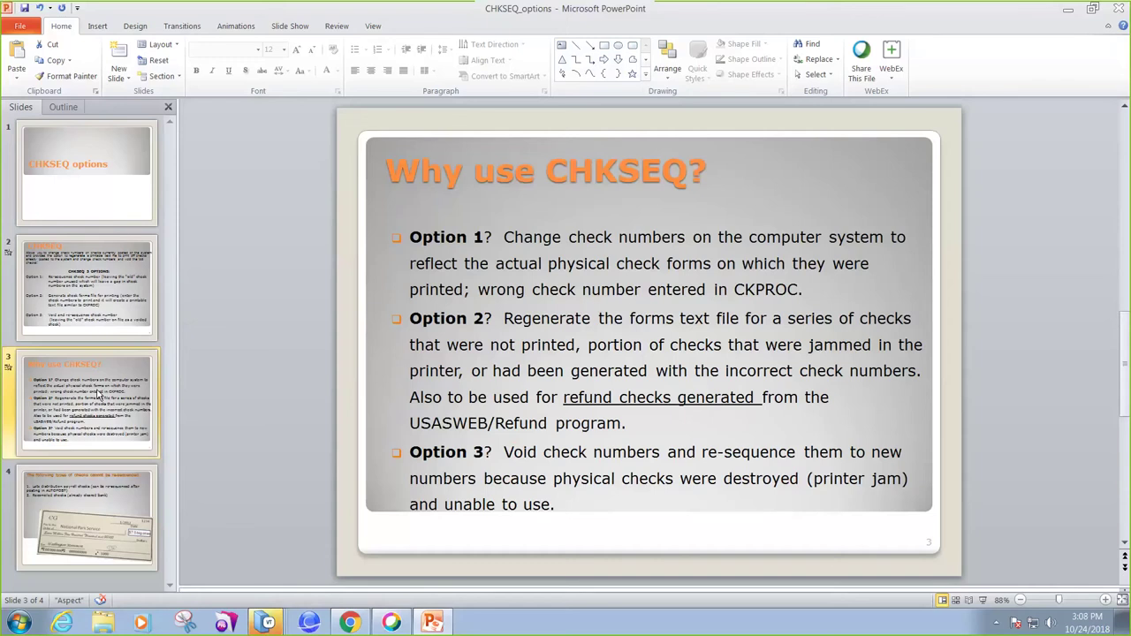
# Display slide 4, listing the check types that cannot be re-sequenced.
pyautogui.click(118, 492)
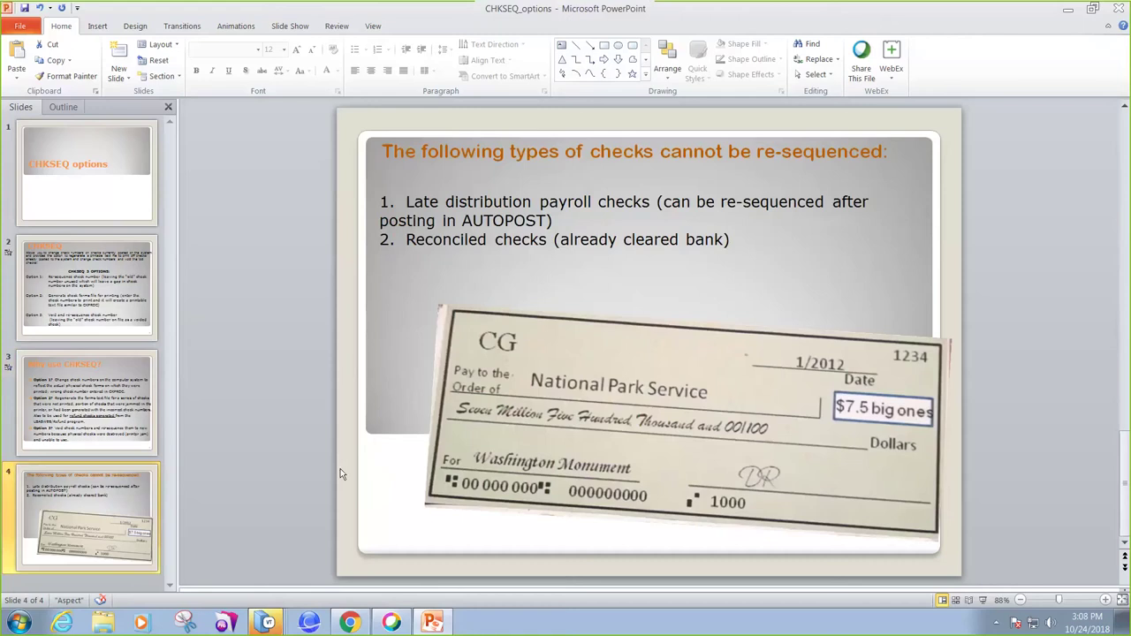
# Start CHKSEQ from the Reflection main menu and confirm it is the correct program.
pyautogui.click(268, 624)
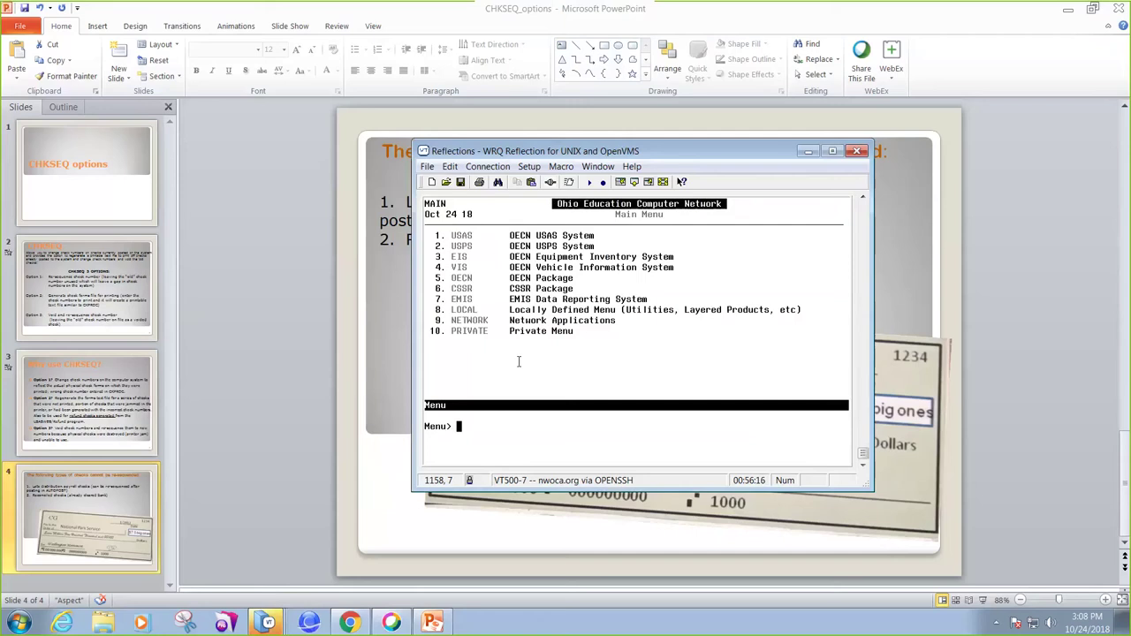
pyautogui.write('chkseq')
pyautogui.press('Return')
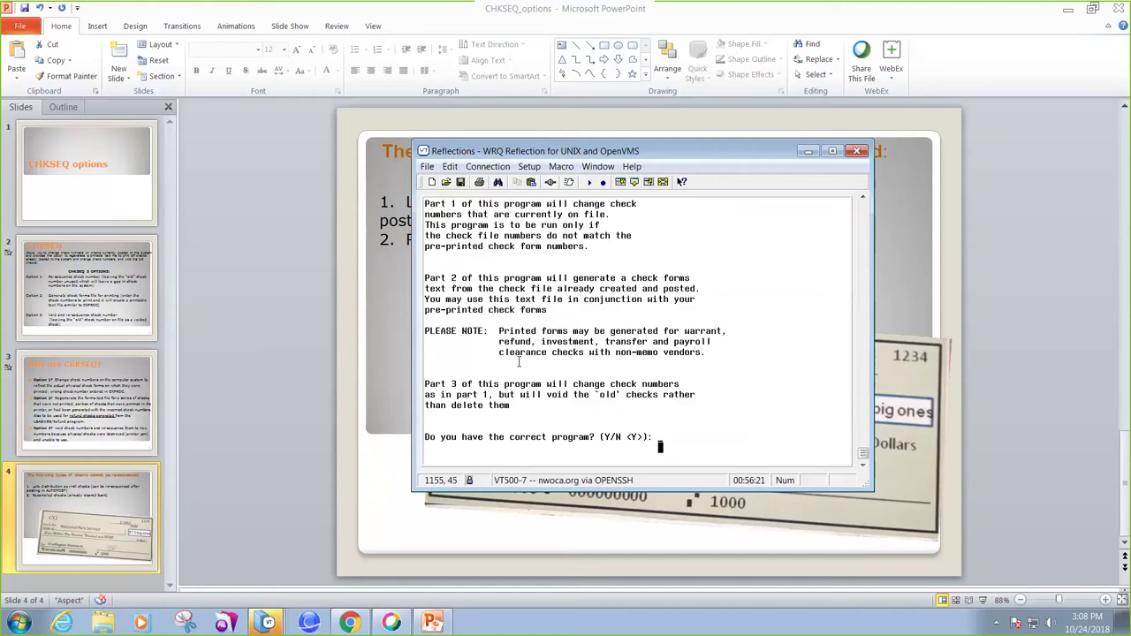
pyautogui.press('Return')
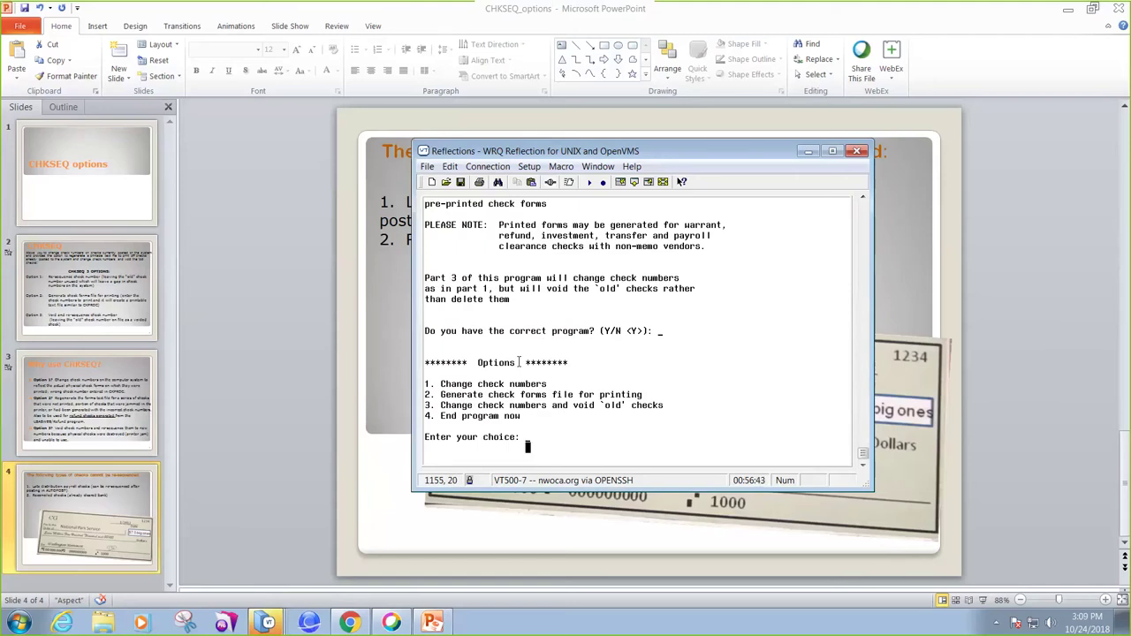
# Choose option 1, then enter your full name, district NWOCA and reason 'Mistaken check number'.
pyautogui.write('1')
pyautogui.press('Return')
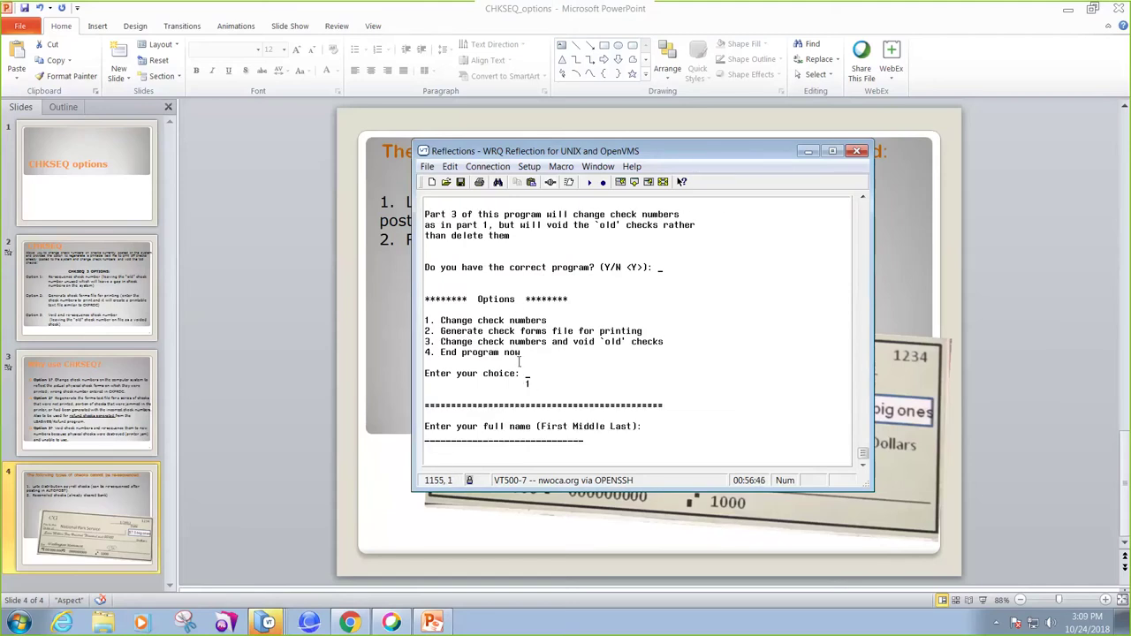
pyautogui.press('Return')
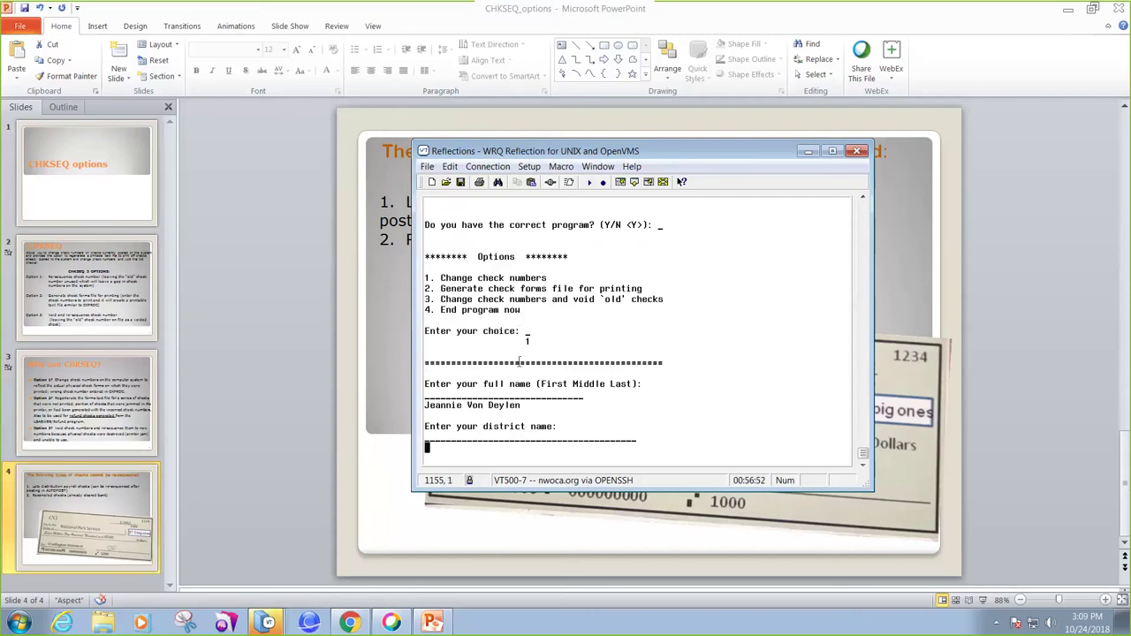
pyautogui.write('NWOCA')
pyautogui.press('Return')
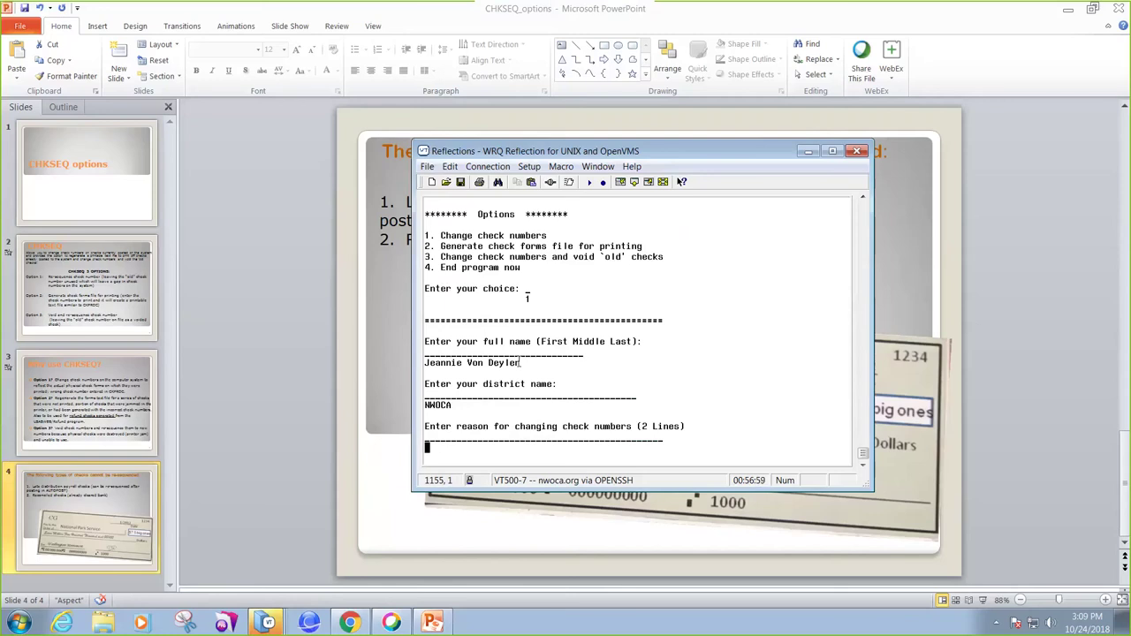
pyautogui.write('Mistaken check number')
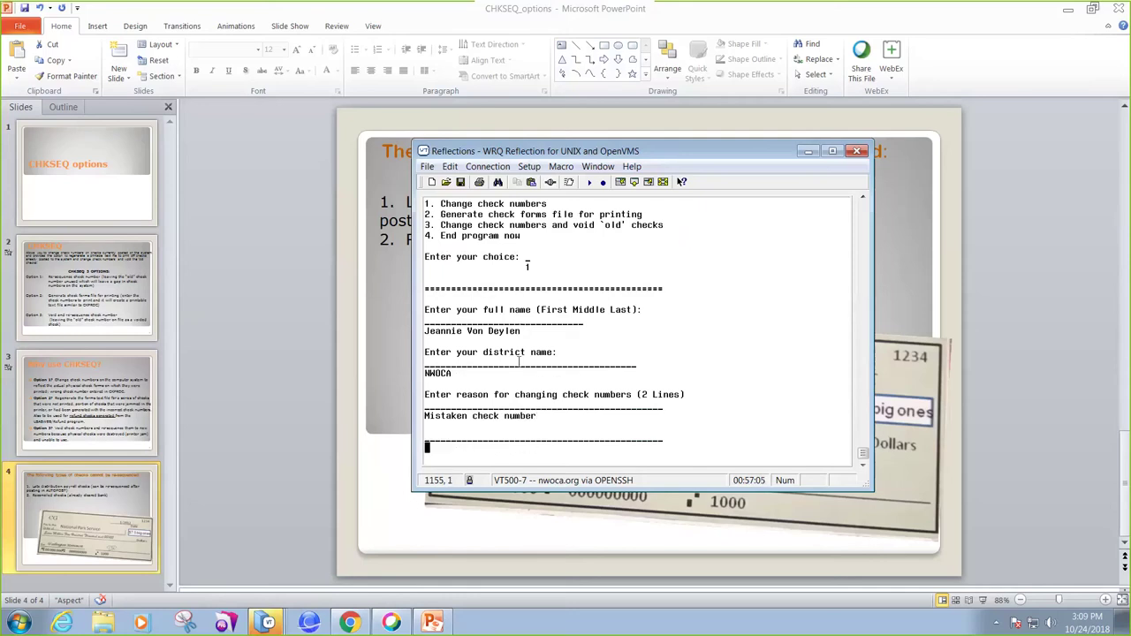
pyautogui.press('Return')
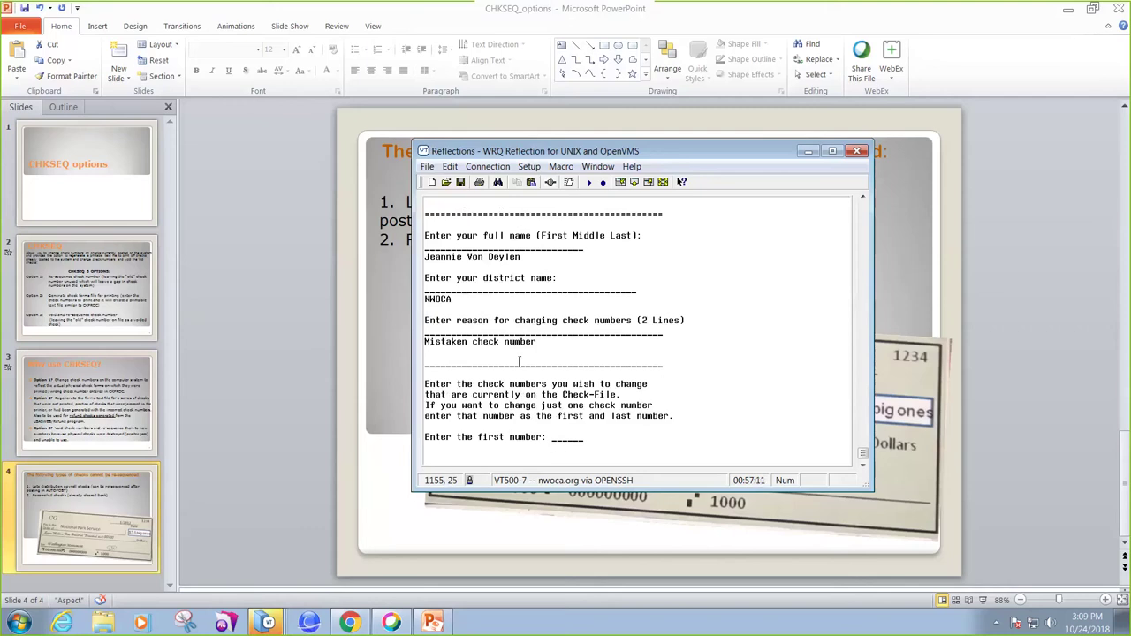
# Renumber check 78752 (as first and last number) to 78762 and confirm the change.
pyautogui.write('78752')
pyautogui.press('Return')
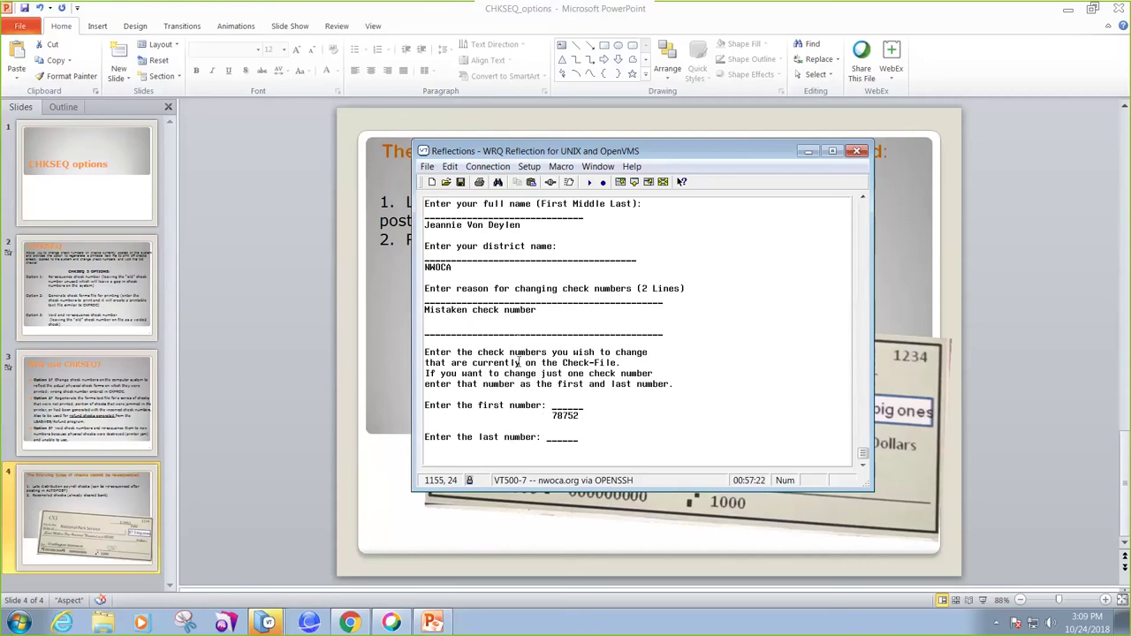
pyautogui.write('78752')
pyautogui.press('Return')
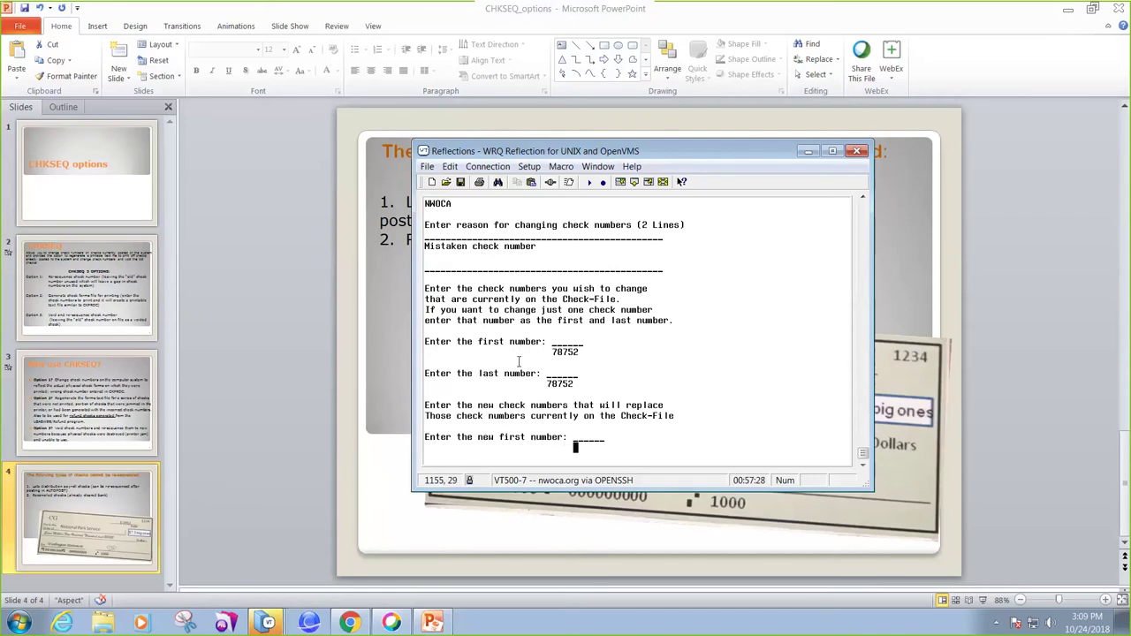
pyautogui.write('78762')
pyautogui.press('Return')
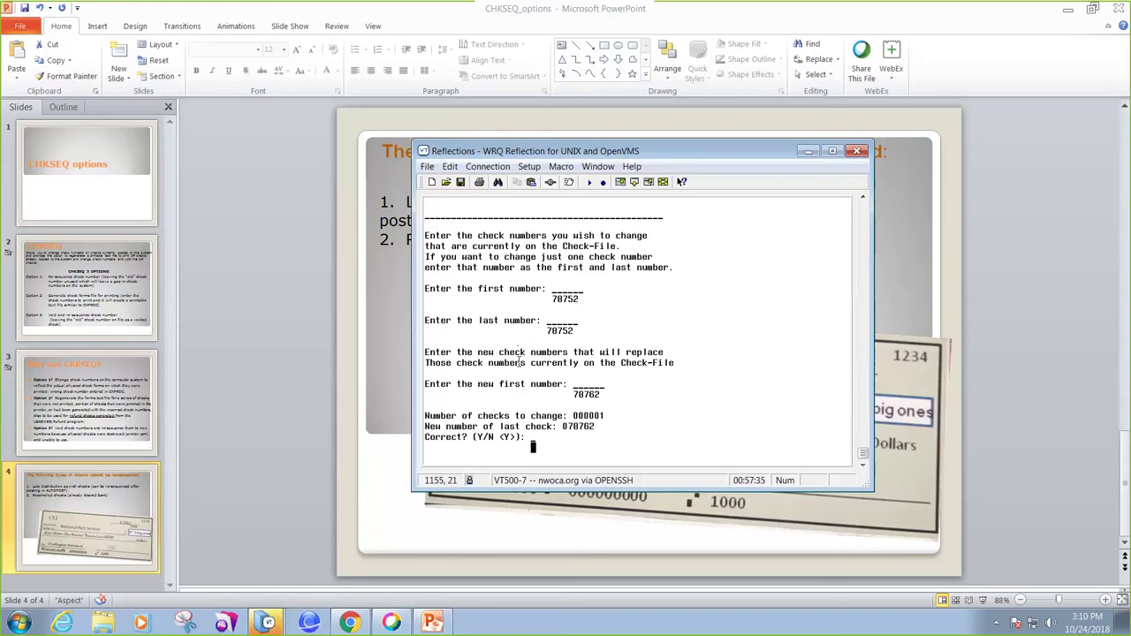
pyautogui.write('y')
pyautogui.press('Return')
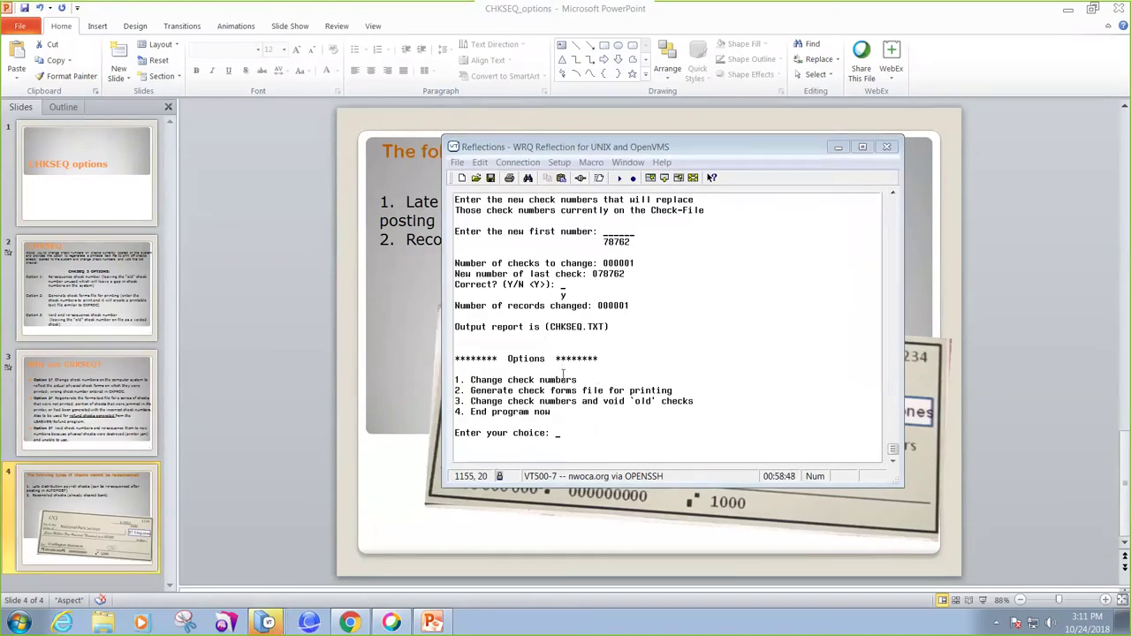
# Switch to the other terminal session and enter 'menu view chkseq.txt' at its prompt.
pyautogui.click(258, 626)
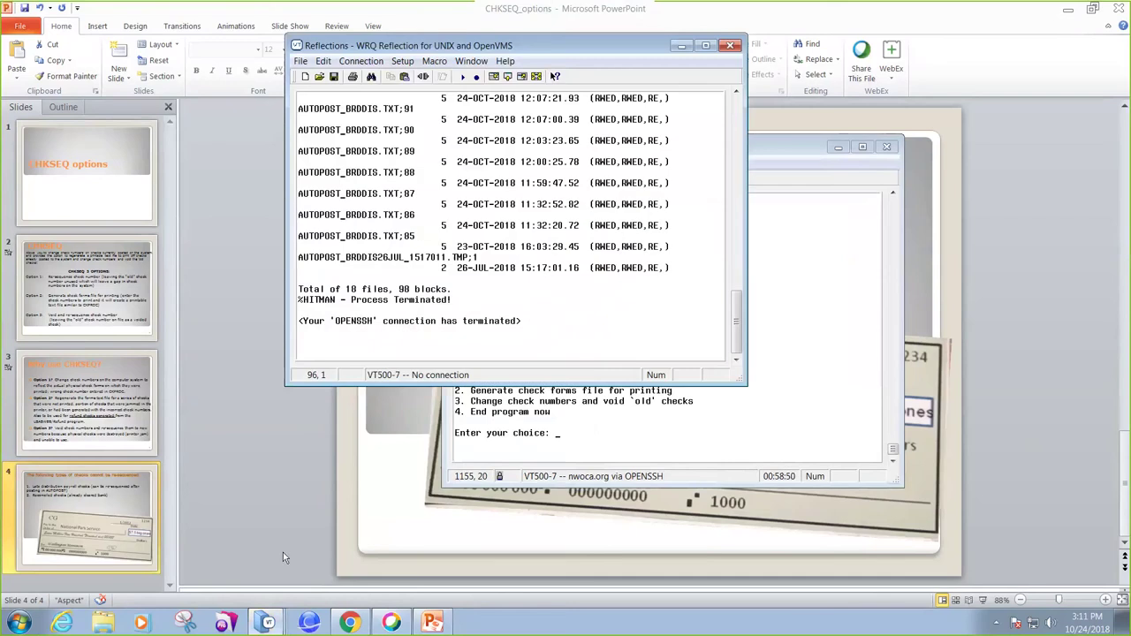
pyautogui.click(269, 623)
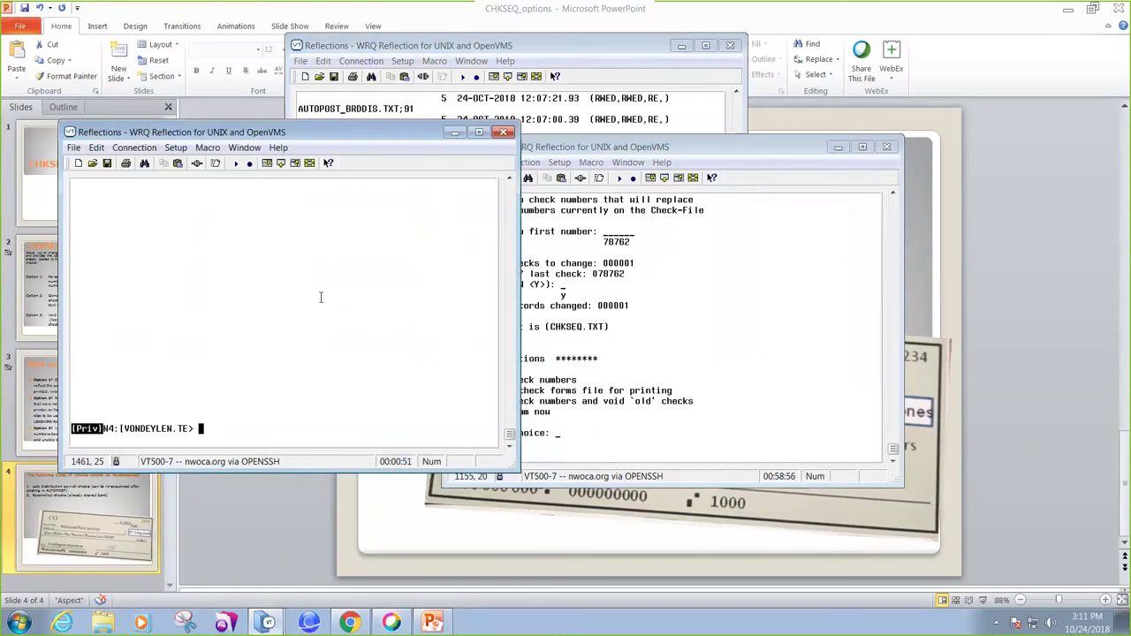
pyautogui.write('menu view chkseq')
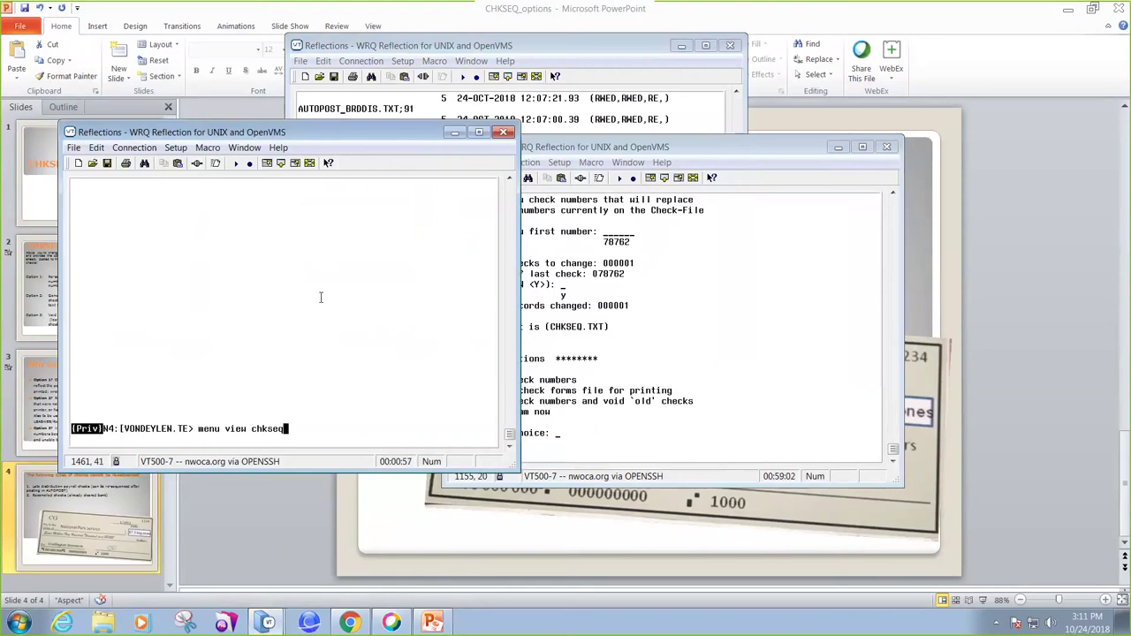
pyautogui.write('.txtx')
# Open CHKSEQ.TXT and highlight old check 078752, new number 078762 and OUTSTANDING status.
pyautogui.press('Return')
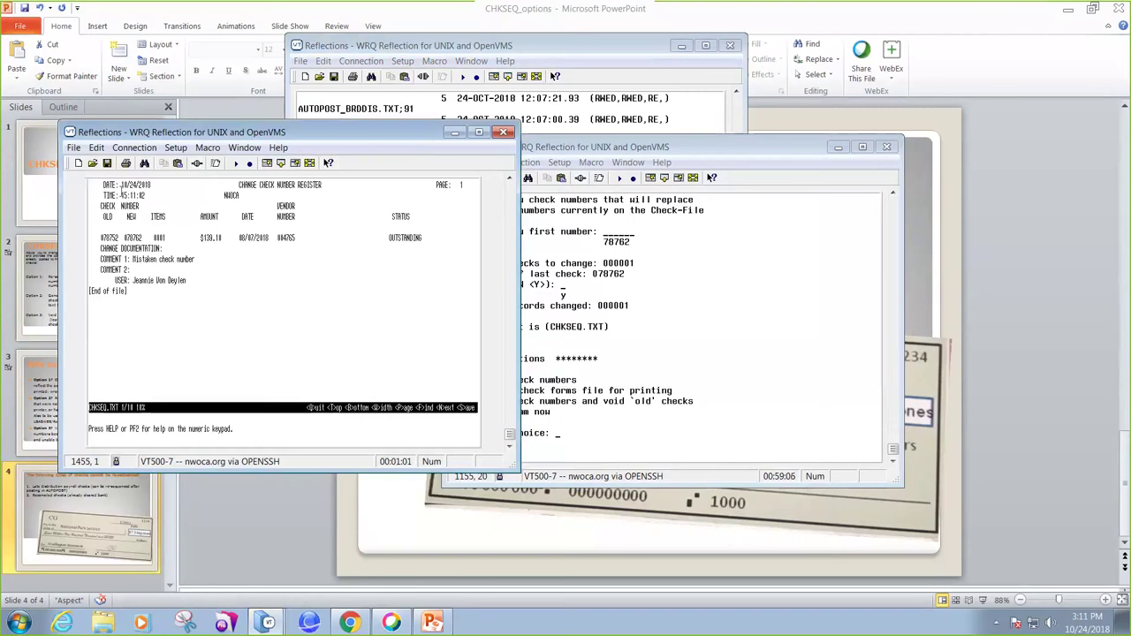
pyautogui.click(103, 238)
pyautogui.moveTo(104, 238); pyautogui.dragTo(120, 239)
pyautogui.hotkey('ctrl', 'c')
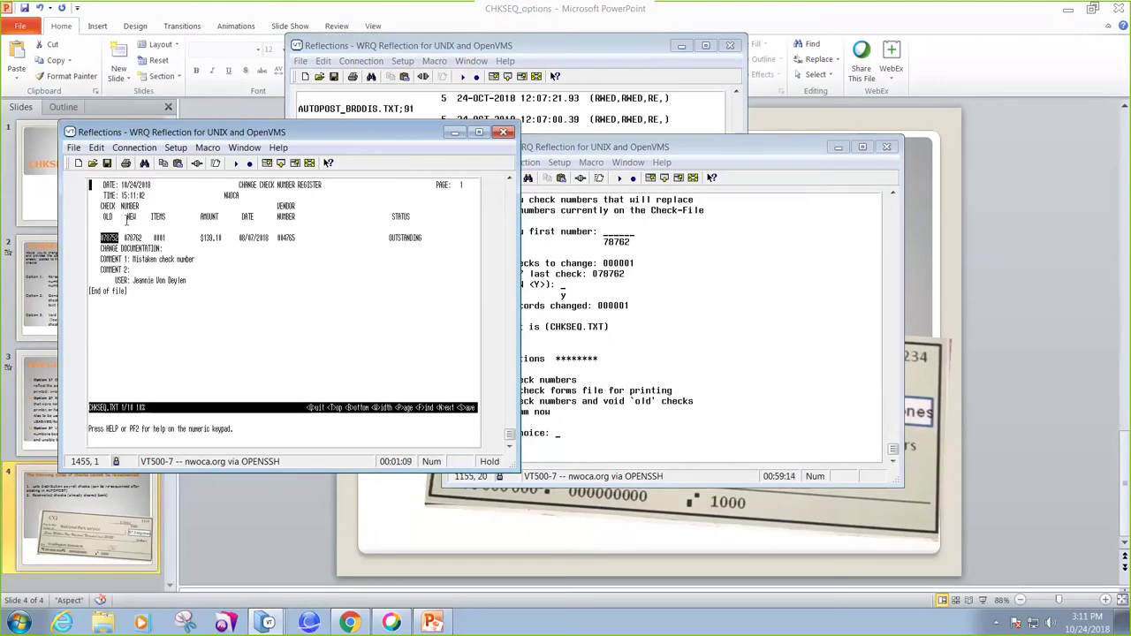
pyautogui.moveTo(123, 238); pyautogui.dragTo(144, 239)
pyautogui.moveTo(387, 238); pyautogui.dragTo(419, 239)
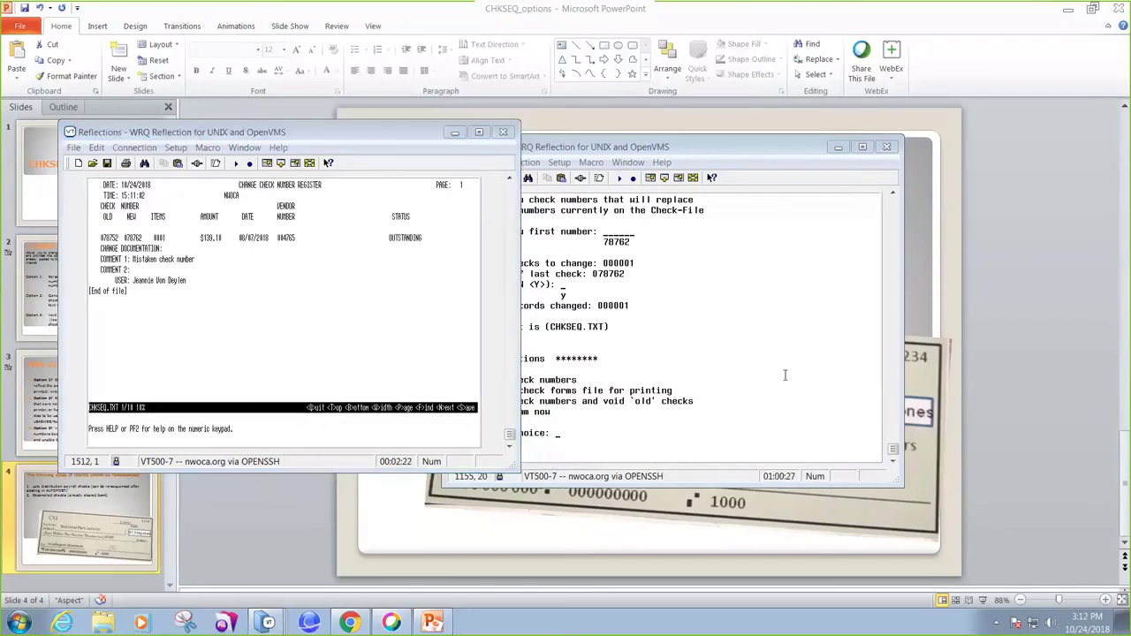
# Put the report viewer away and choose option 2 to generate check forms.
pyautogui.click(448, 144)
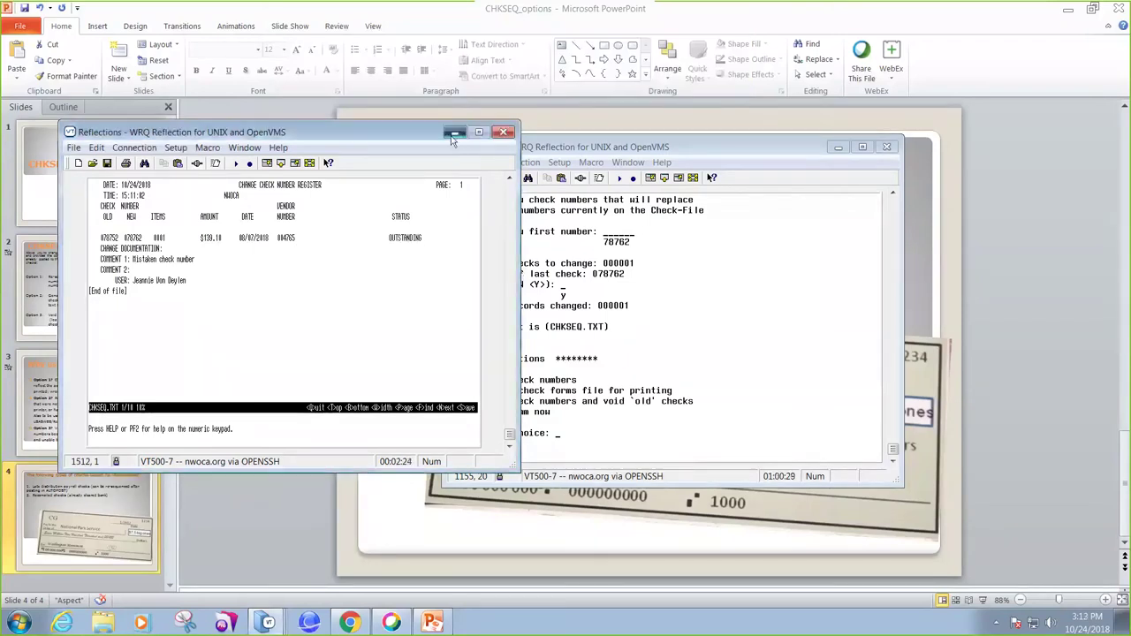
pyautogui.click(453, 135)
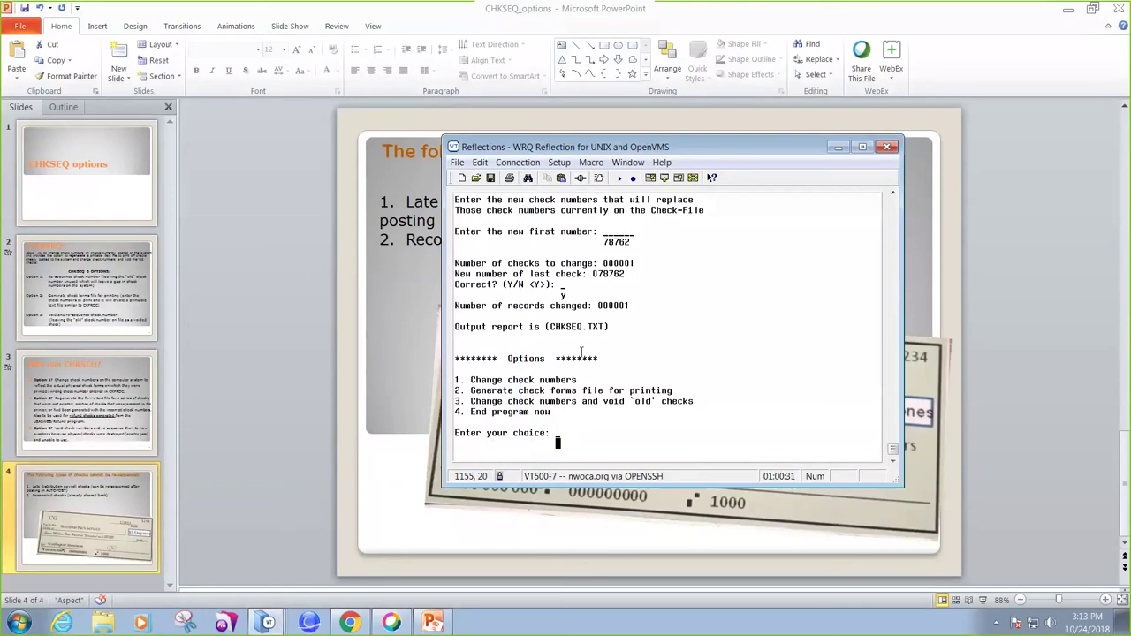
pyautogui.write('2')
pyautogui.press('Return')
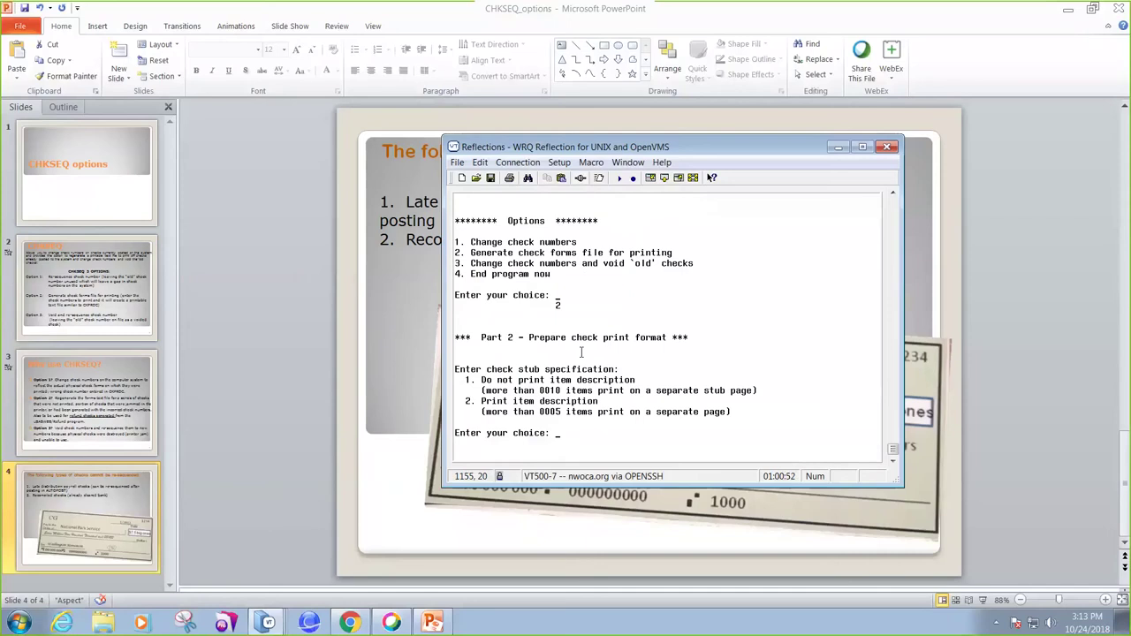
# Print item descriptions on stubs, keep the written amount, skip the comment, and generate forms for check 78762.
pyautogui.write('2')
pyautogui.press('Return')
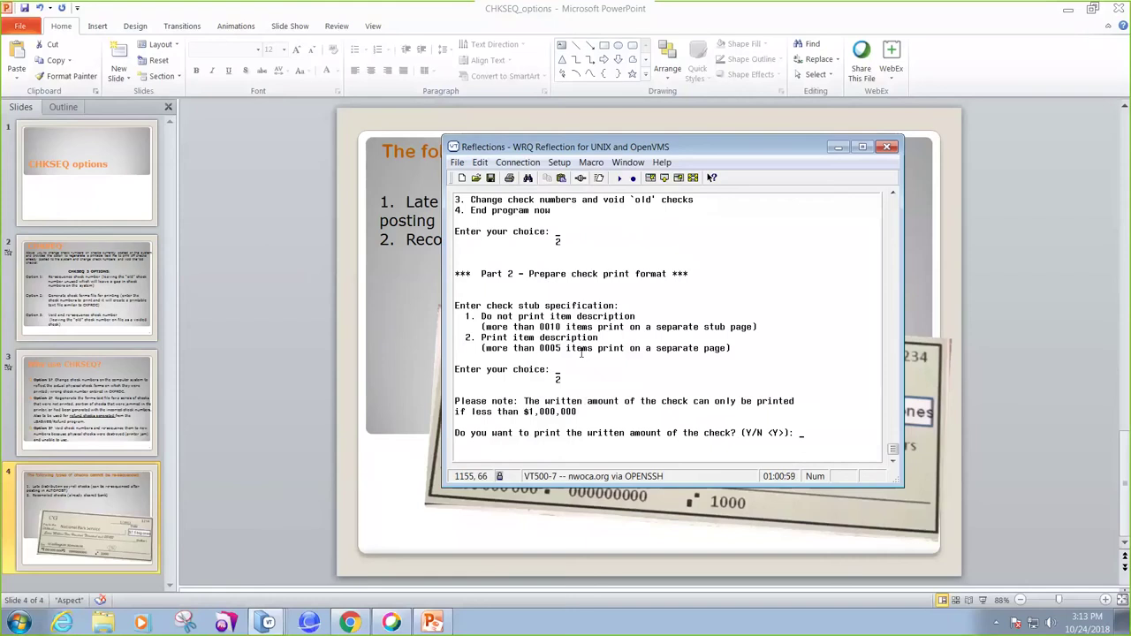
pyautogui.press('Return')
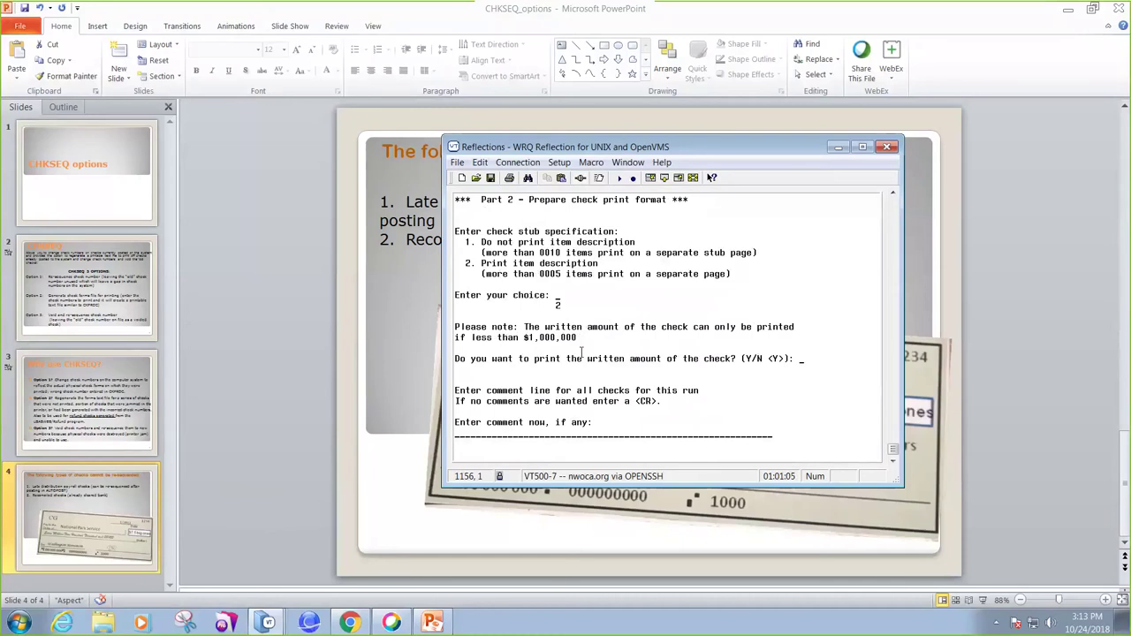
pyautogui.press('Return')
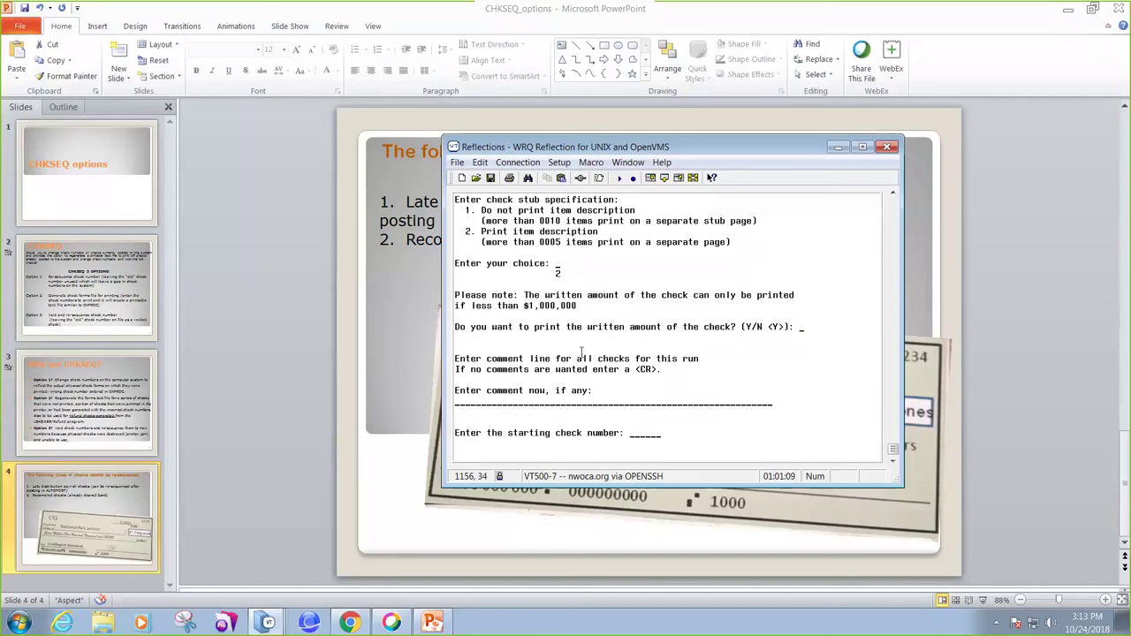
pyautogui.write('78762')
pyautogui.press('Return')
pyautogui.write('78')
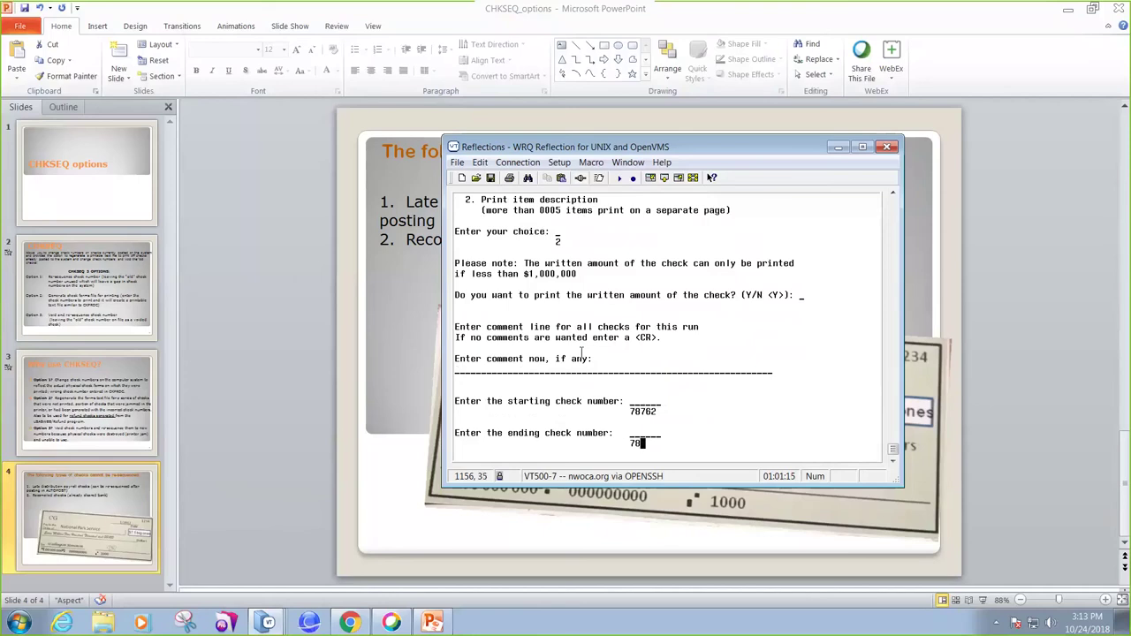
pyautogui.write('762')
pyautogui.press('Return')
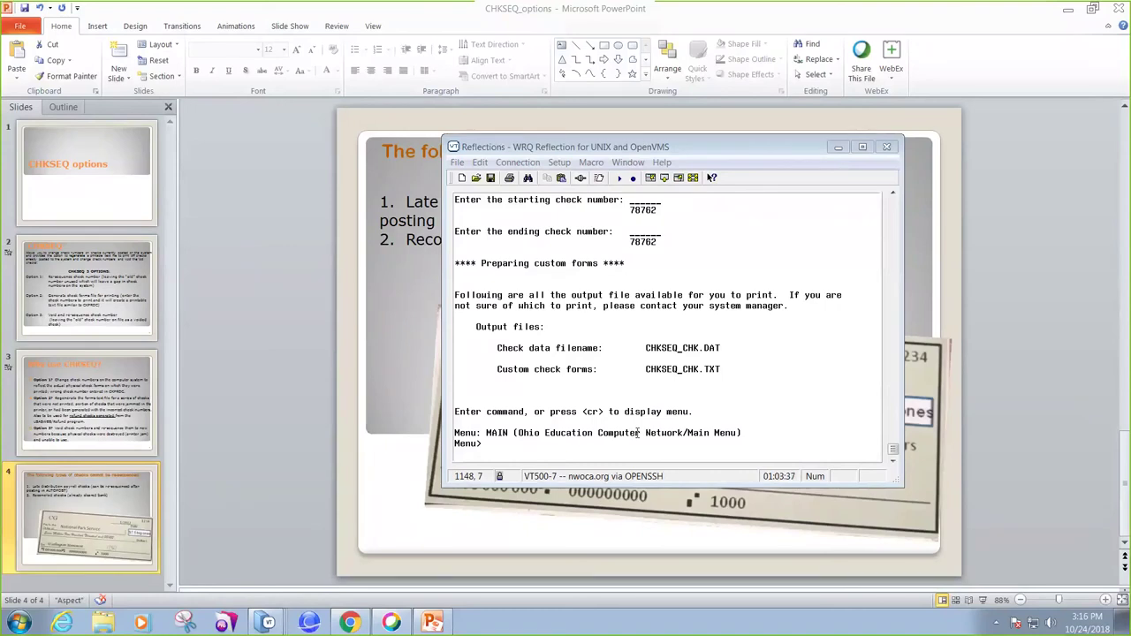
# Launch CHKSEQ again, confirm it, and choose option 3 to change numbers and void old checks.
pyautogui.click(549, 445)
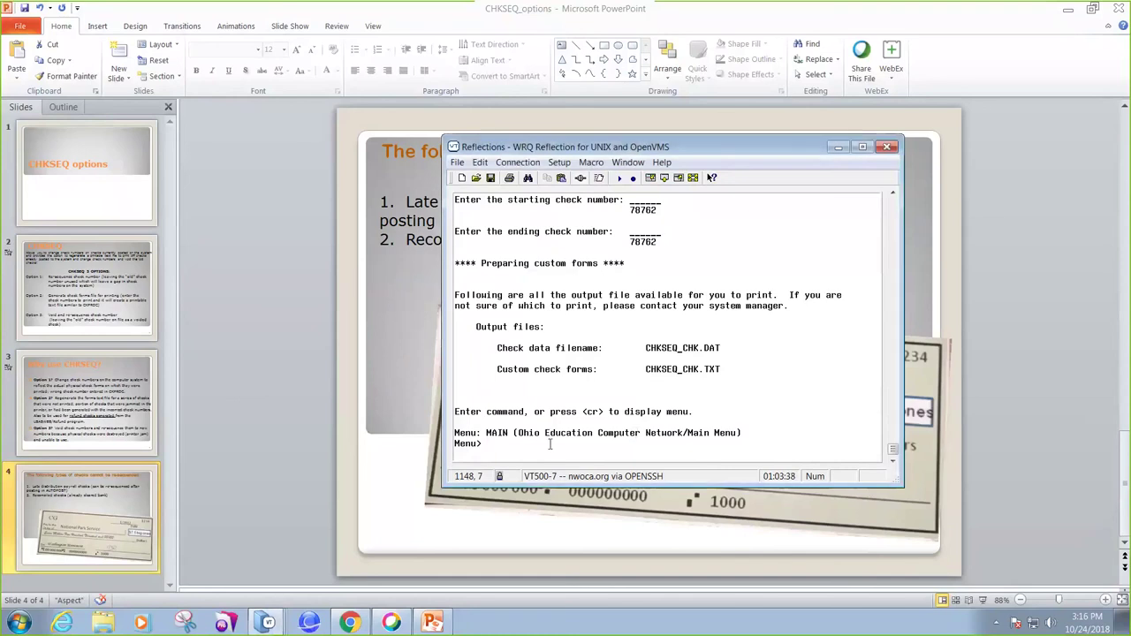
pyautogui.write('chkseq')
pyautogui.press('Return')
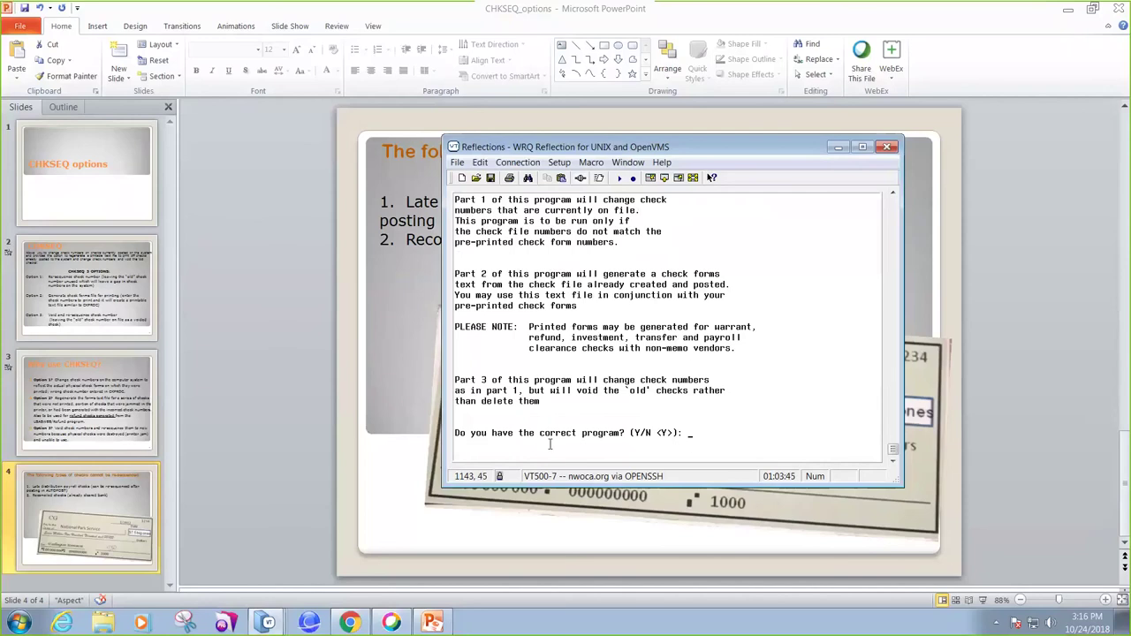
pyautogui.press('Return')
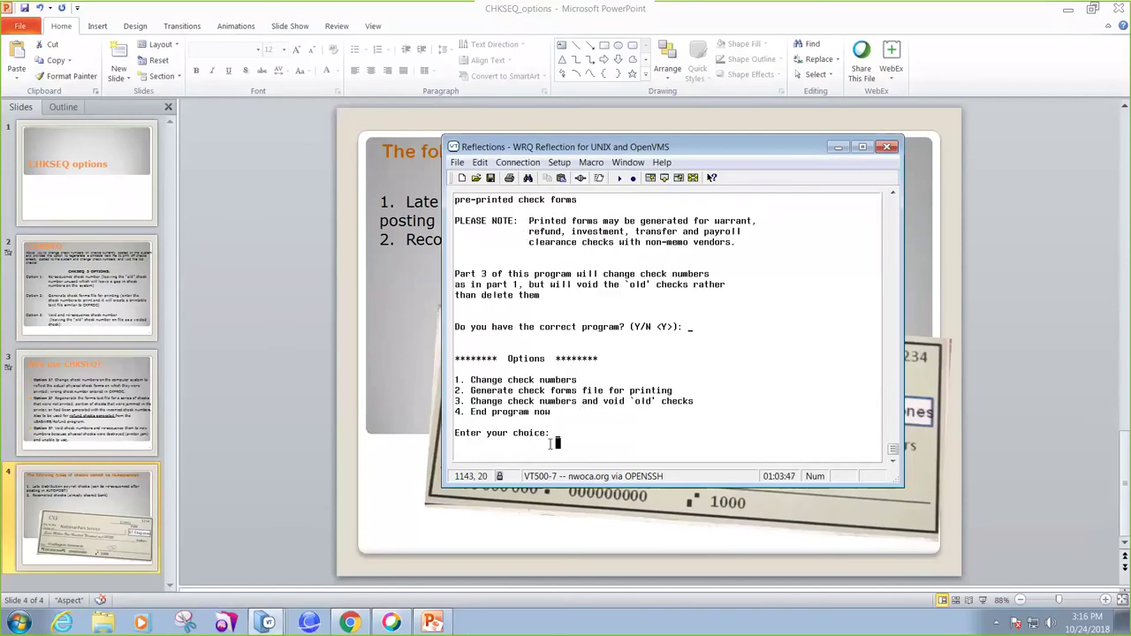
pyautogui.write('3')
pyautogui.press('Return')
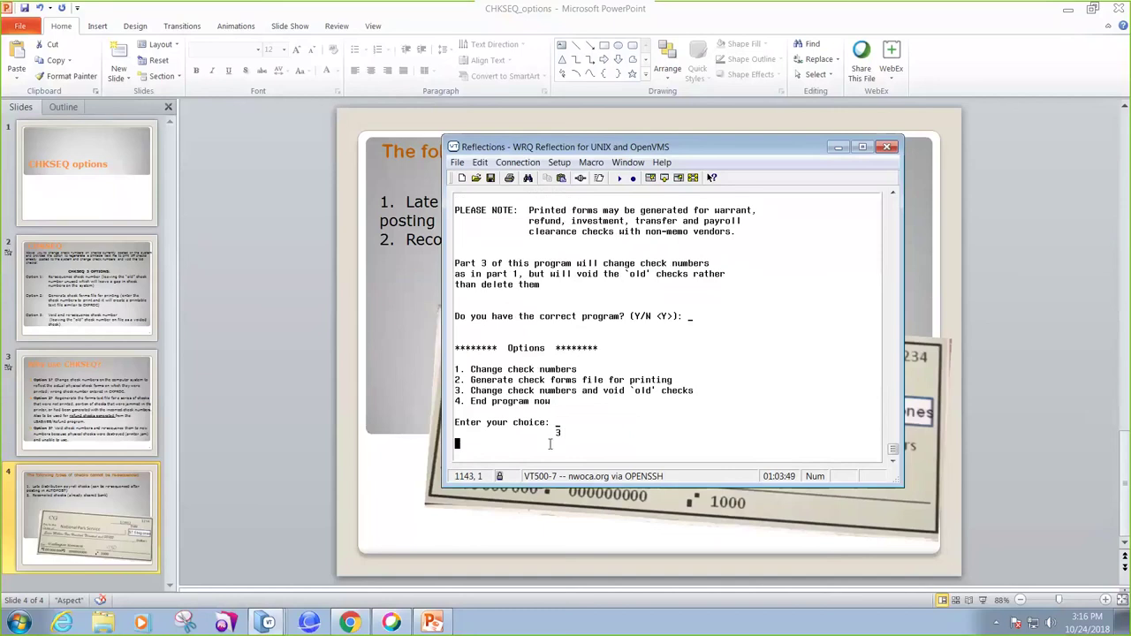
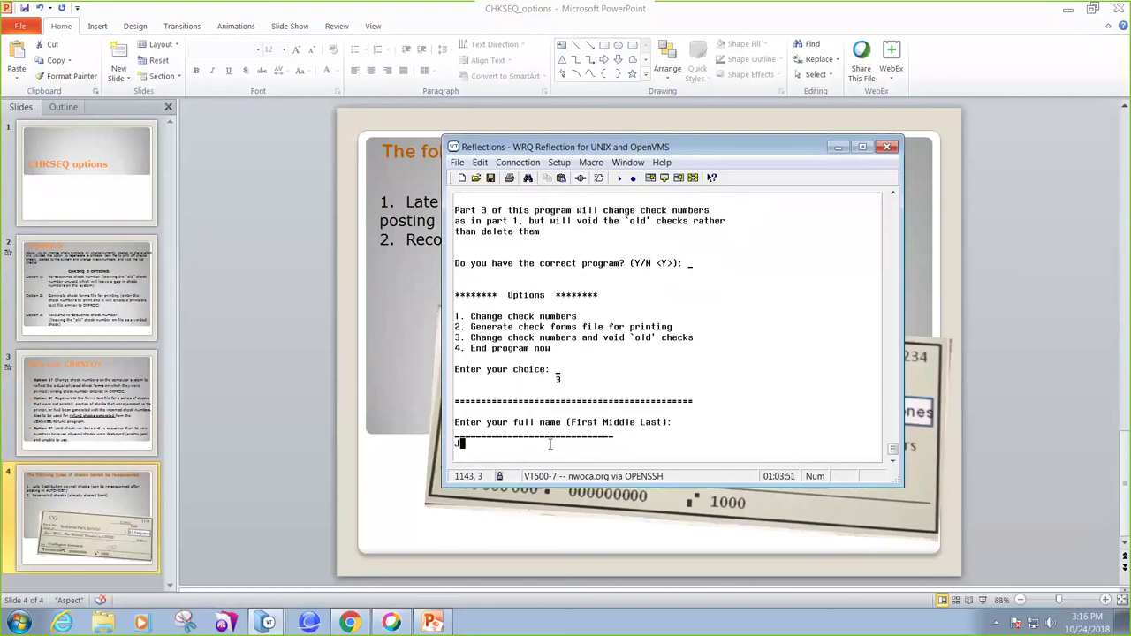
pyautogui.press('Return')
pyautogui.write('NWOCA')
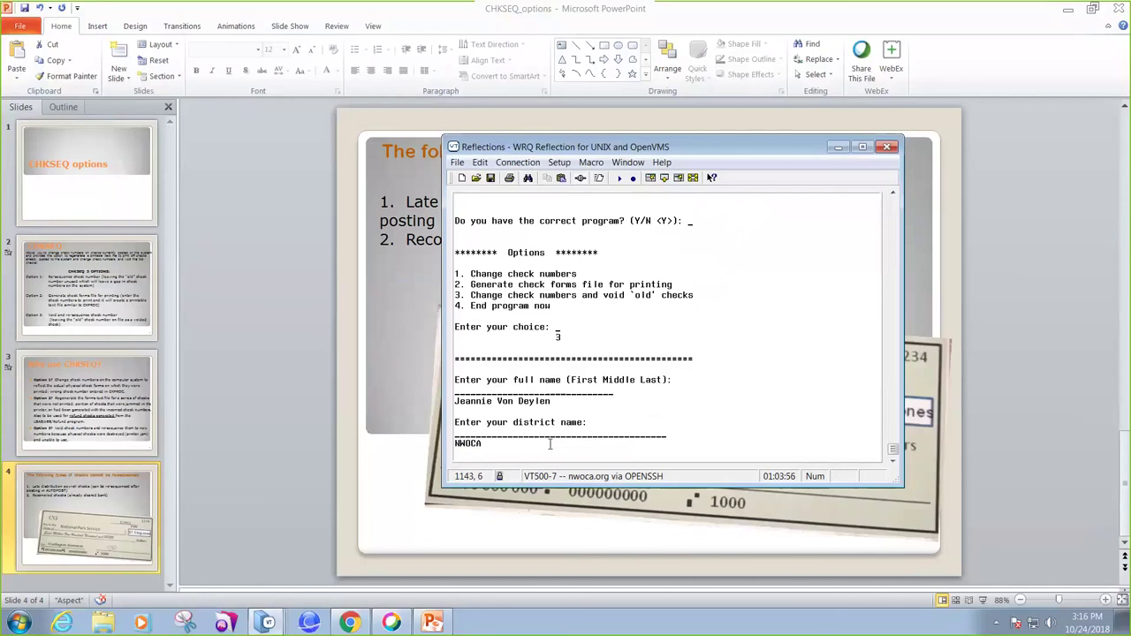
pyautogui.press('Return')
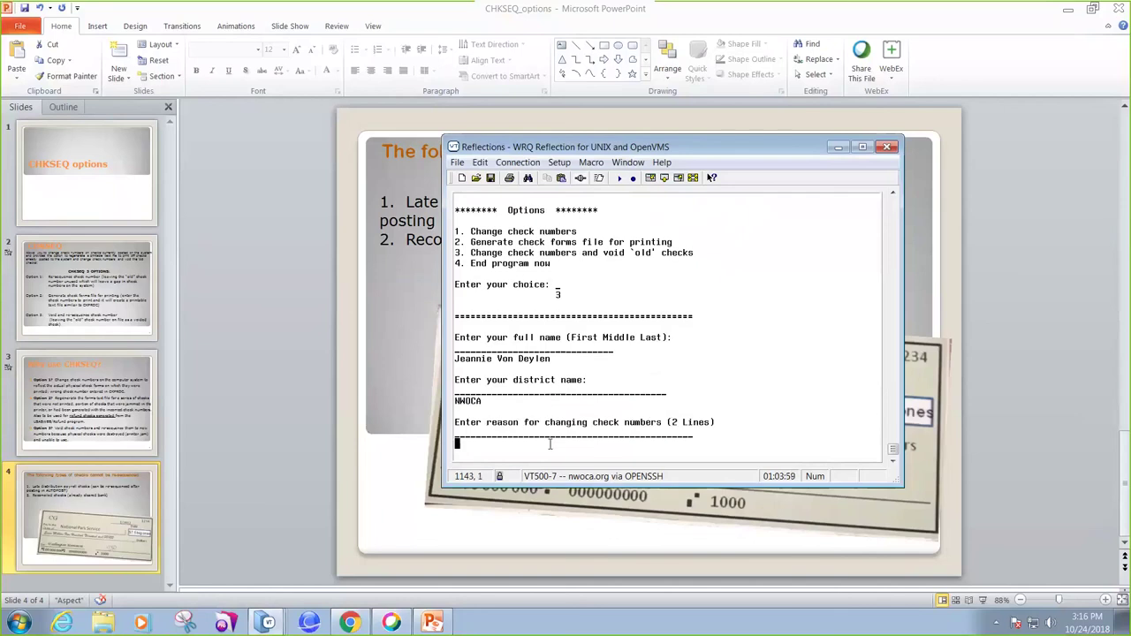
pyautogui.write('printer jam')
pyautogui.press('Return')
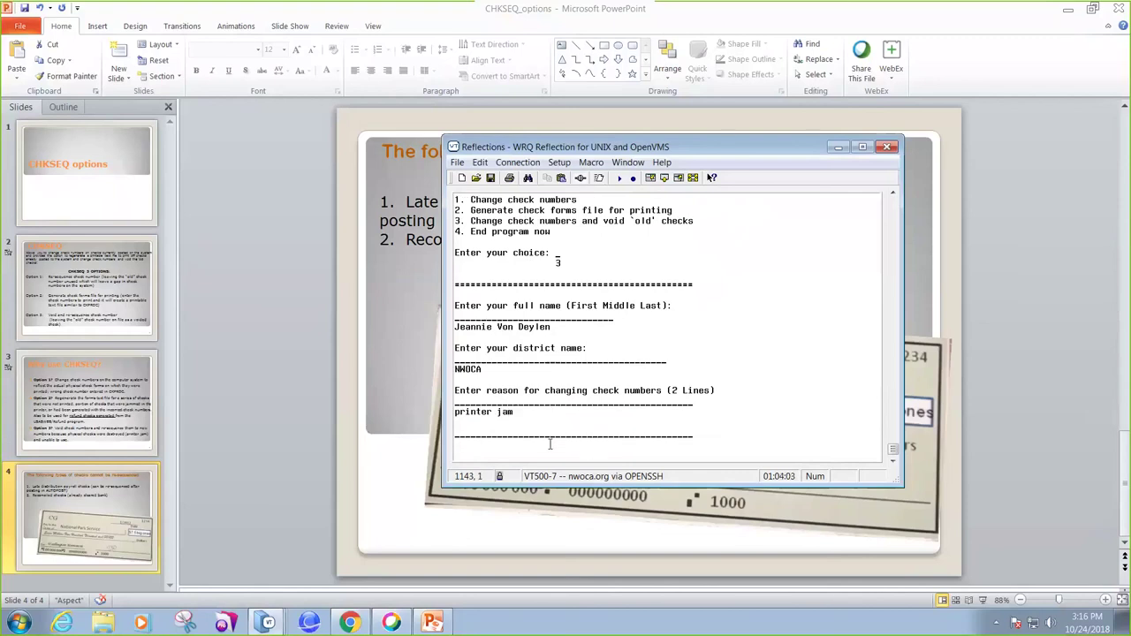
pyautogui.write('resequence 7871178713')
pyautogui.press('Left')
pyautogui.press('Left')
pyautogui.press('Left')
pyautogui.press('Left')
pyautogui.press('Left')
pyautogui.press('Right')
pyautogui.press('Right')
pyautogui.press('Right')
pyautogui.press('Right')
pyautogui.press('Right')
pyautogui.write('to new check ')
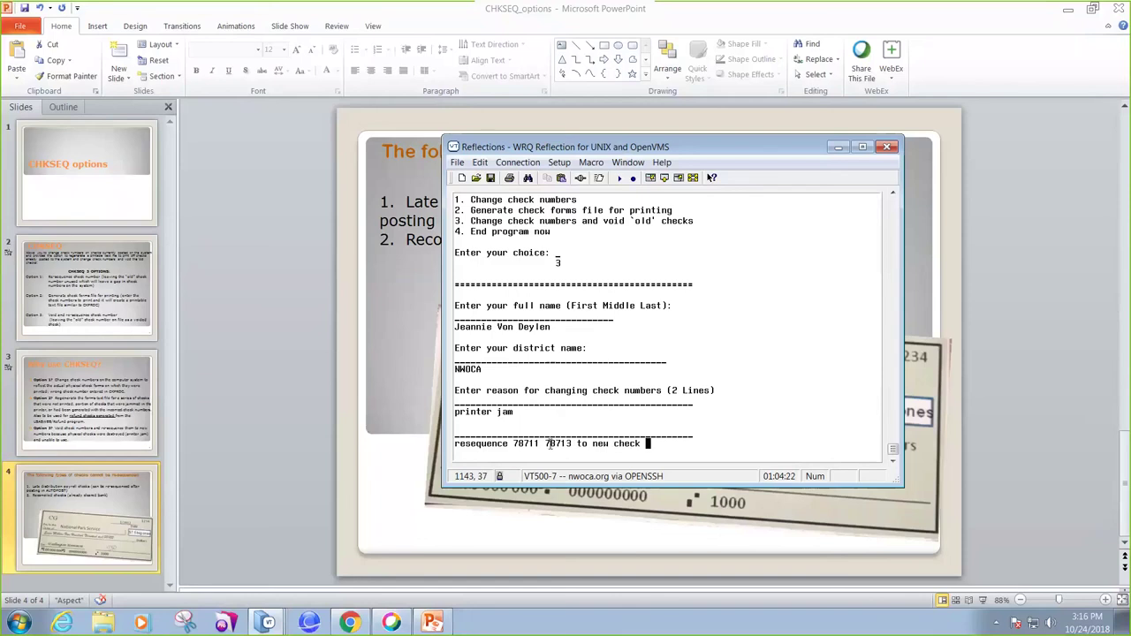
pyautogui.write('#')
pyautogui.press('Return')
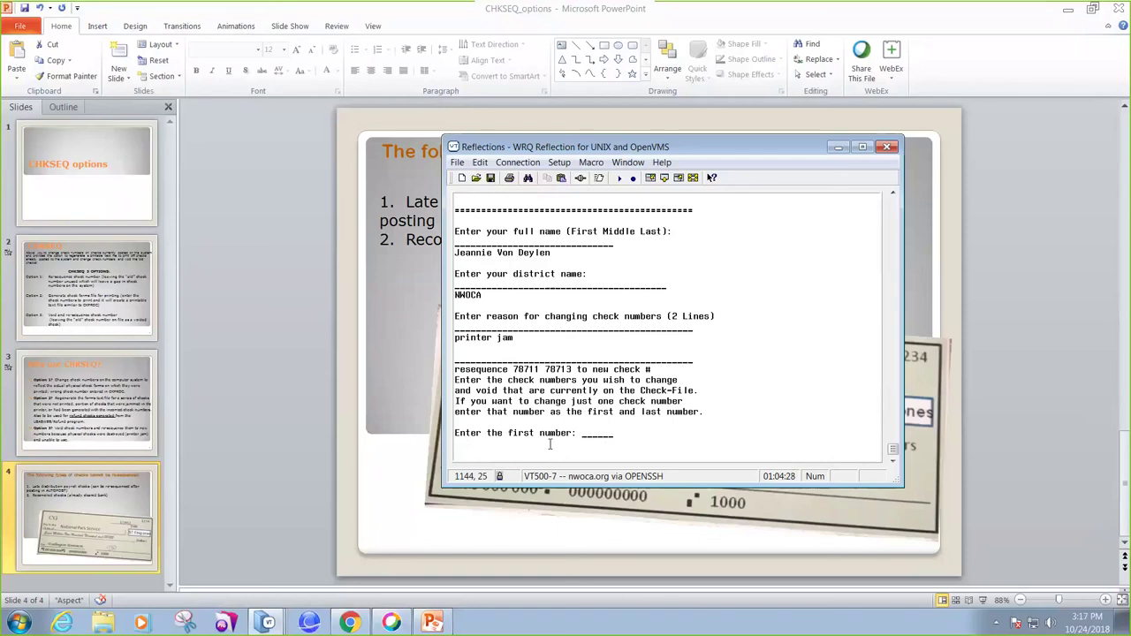
# Enter 78711 as first check, 78713 as last check, and 78770 as the new first number.
pyautogui.write('78711')
pyautogui.press('Return')
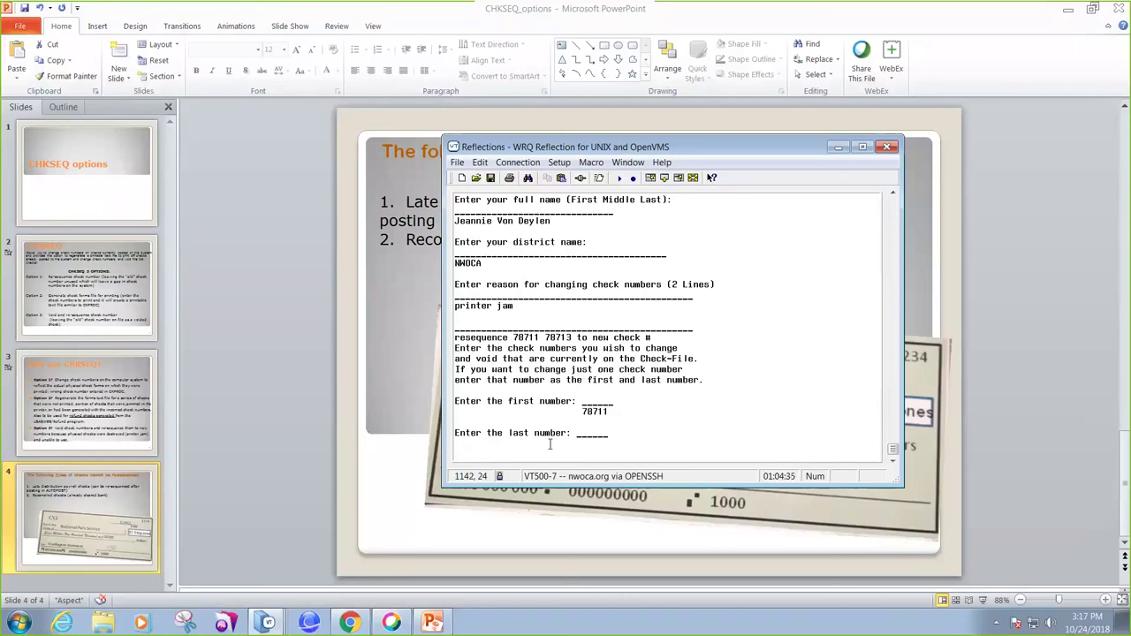
pyautogui.write('78713')
pyautogui.press('Return')
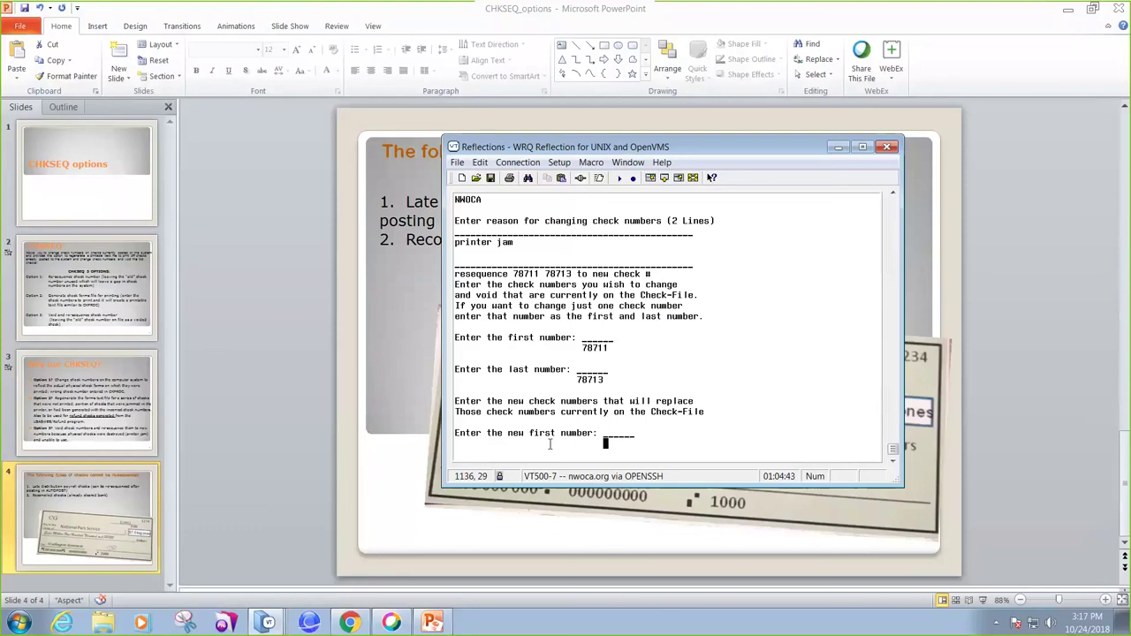
pyautogui.write('78770')
pyautogui.press('Return')
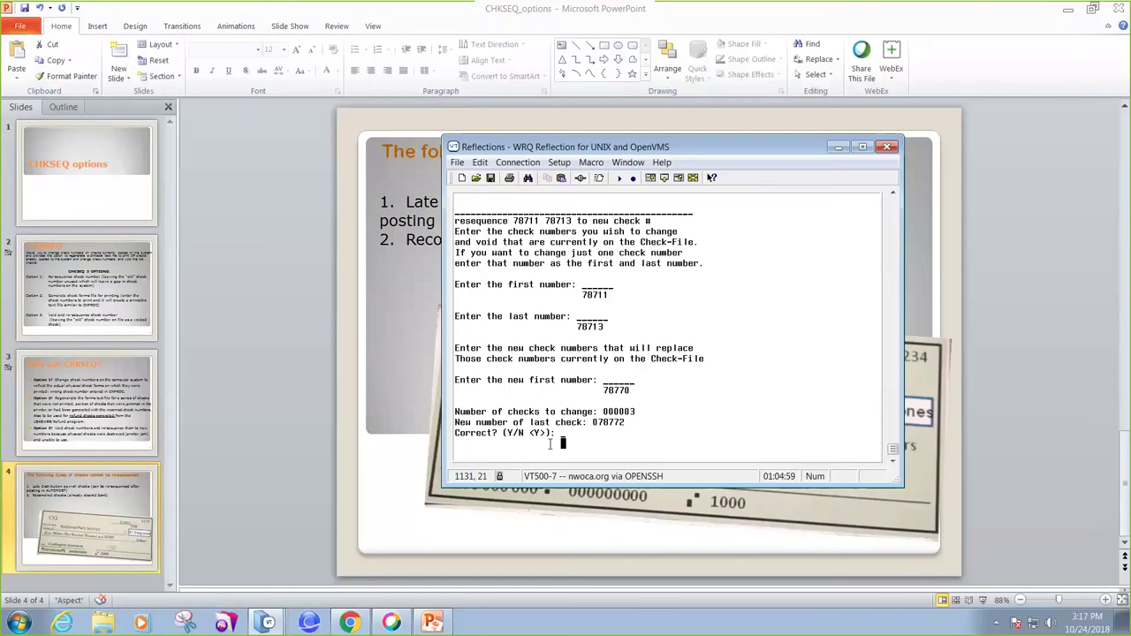
# Confirm the new check number range, then approve voiding and resequencing despite prior-month warnings.
pyautogui.write('y')
pyautogui.press('Return')
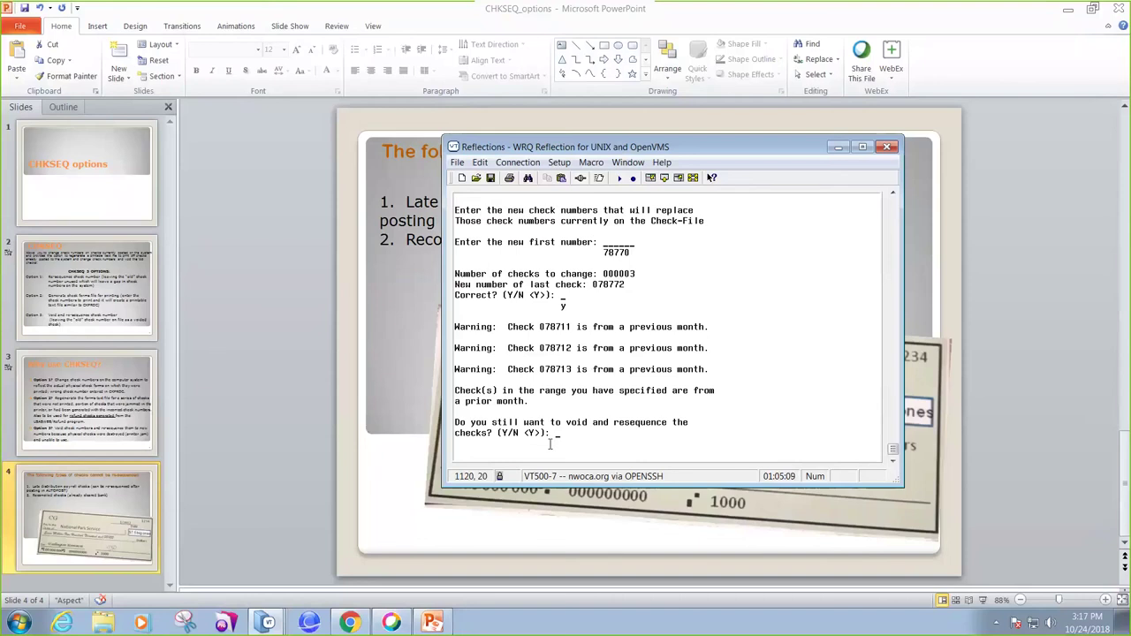
pyautogui.write('y')
pyautogui.press('Return')
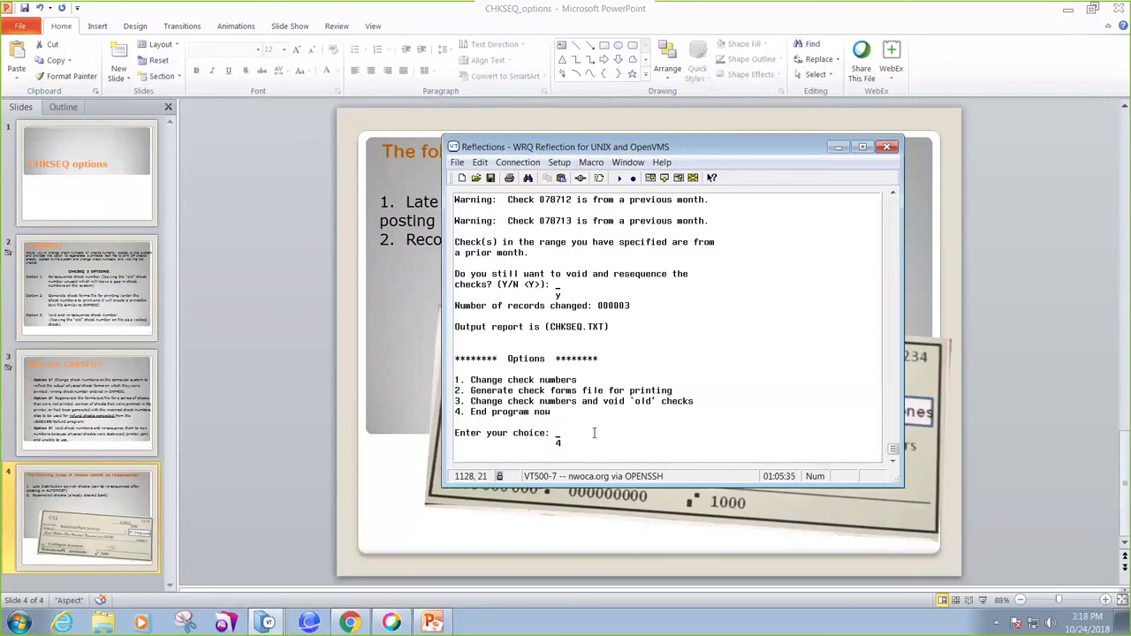
# End CHKSEQ with option 4 and view the CHKSEQ.TXT report listing checks 78711–78713 renumbered to 78770–78772.
pyautogui.write('4')
pyautogui.press('Return')
pyautogui.write('menu vi')
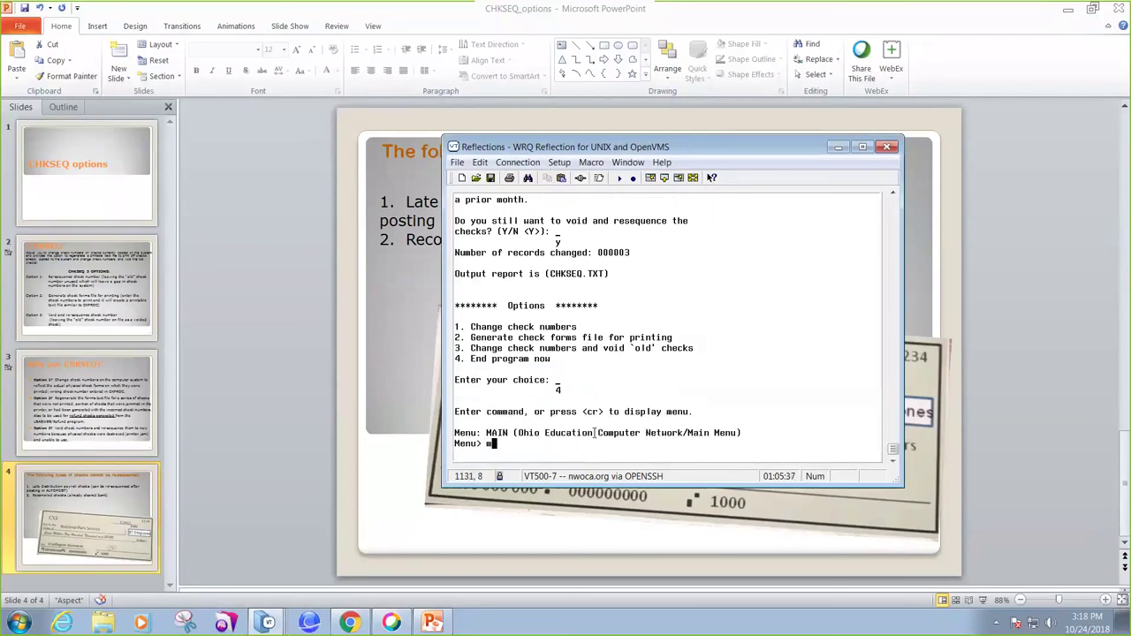
pyautogui.press('BackSpace')
pyautogui.press('BackSpace')
pyautogui.press('BackSpace')
pyautogui.press('BackSpace')
pyautogui.press('BackSpace')
pyautogui.press('BackSpace')
pyautogui.press('BackSpace')
pyautogui.write('view chkseq.txt')
pyautogui.press('Return')
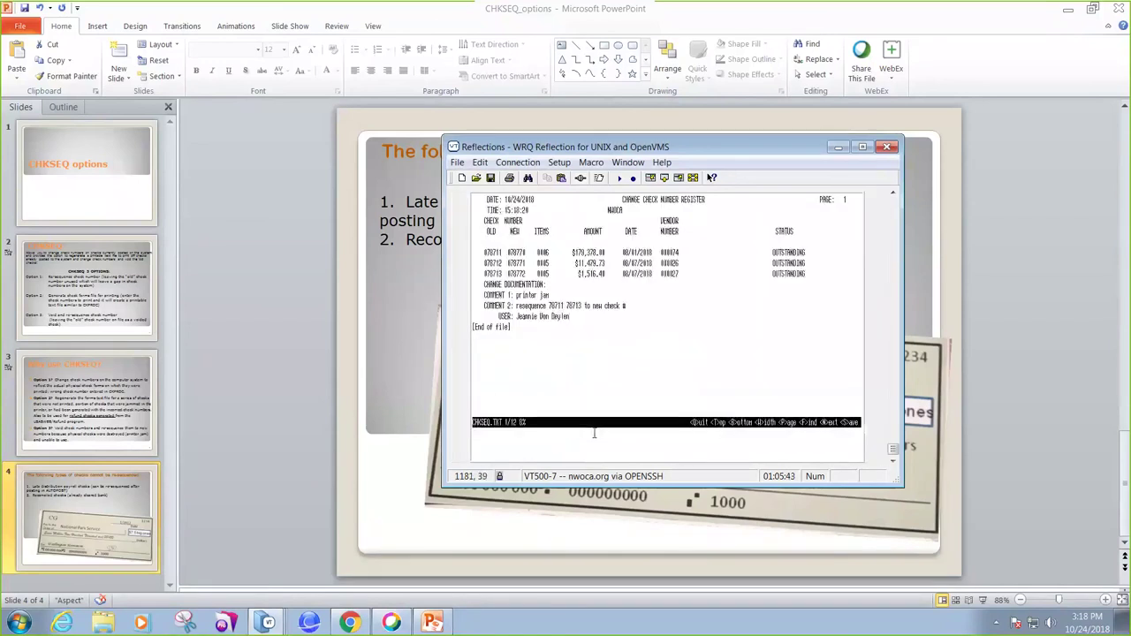